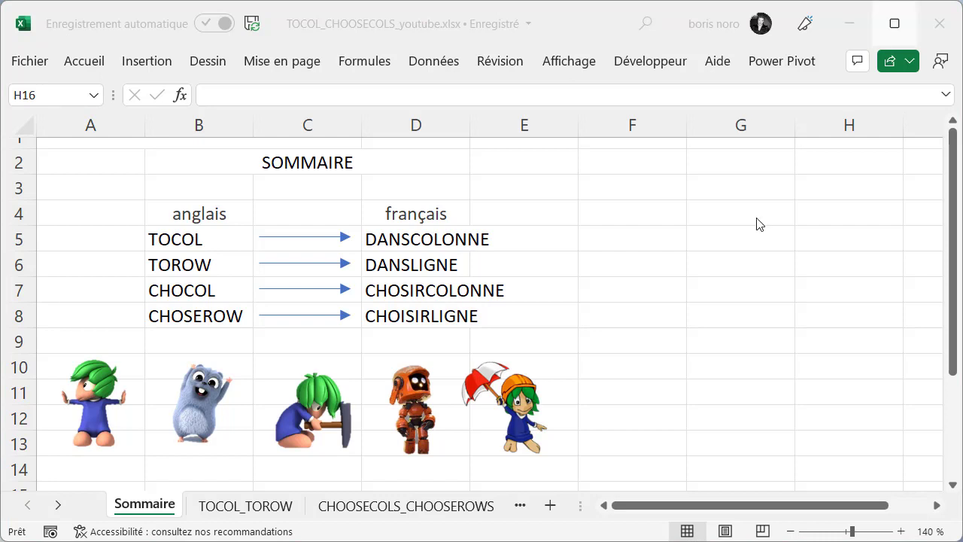
Look up Office Insider through the Microsoft Search box to view its information.
{"action": "left_click", "coordinate": [646, 28]}
{"action": "type", "text": "of"}
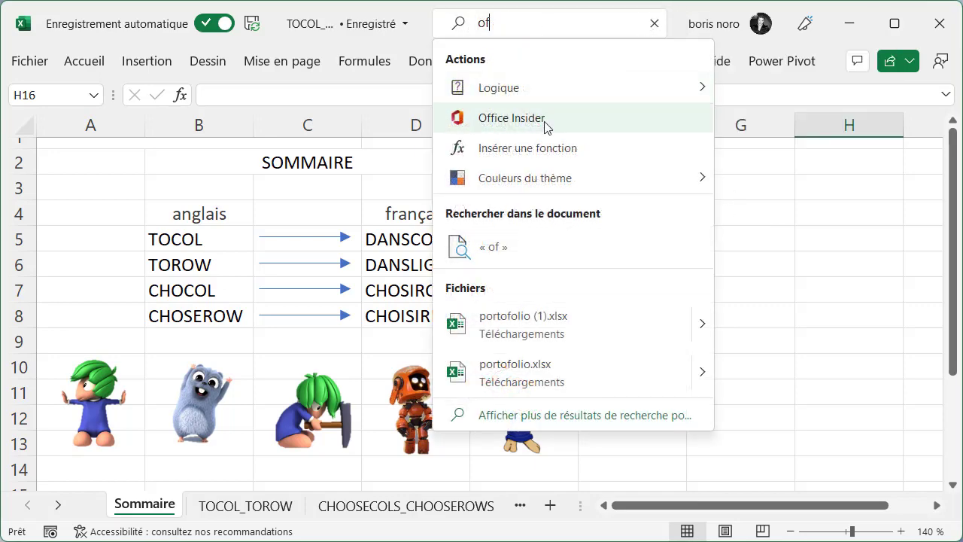
{"action": "left_click", "coordinate": [548, 122]}
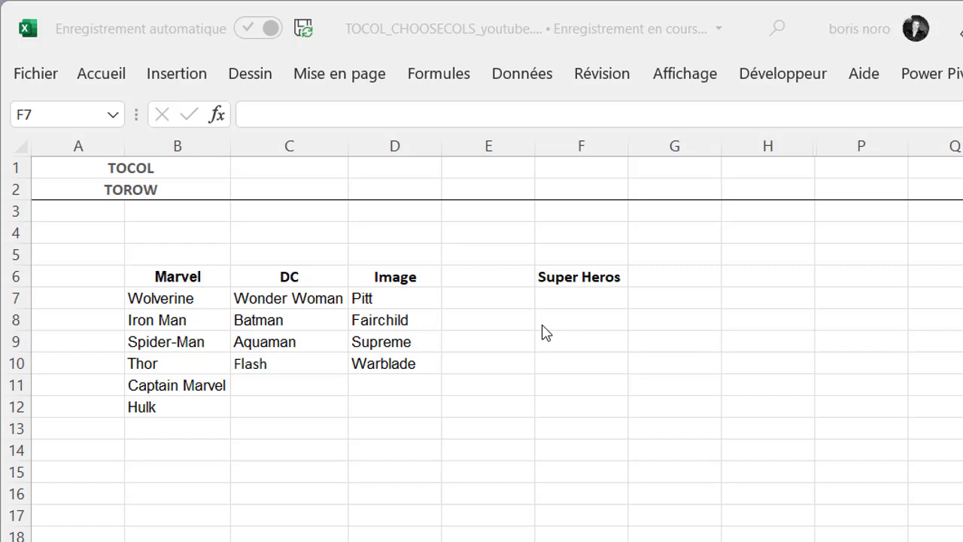
Enter =TOCOL(B7:D12) in F7 so every hero spills down one Super Heros column.
{"action": "left_click", "coordinate": [581, 301]}
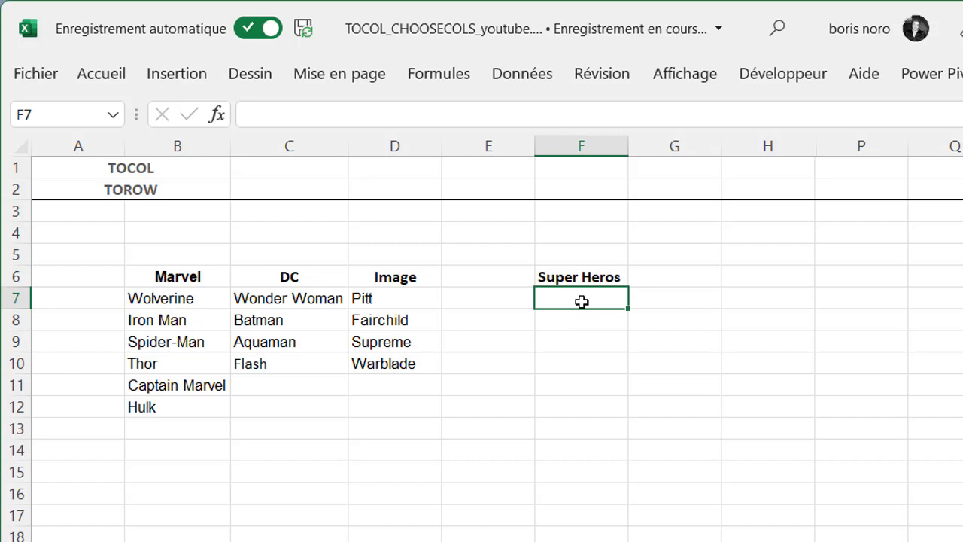
{"action": "type", "text": "=to"}
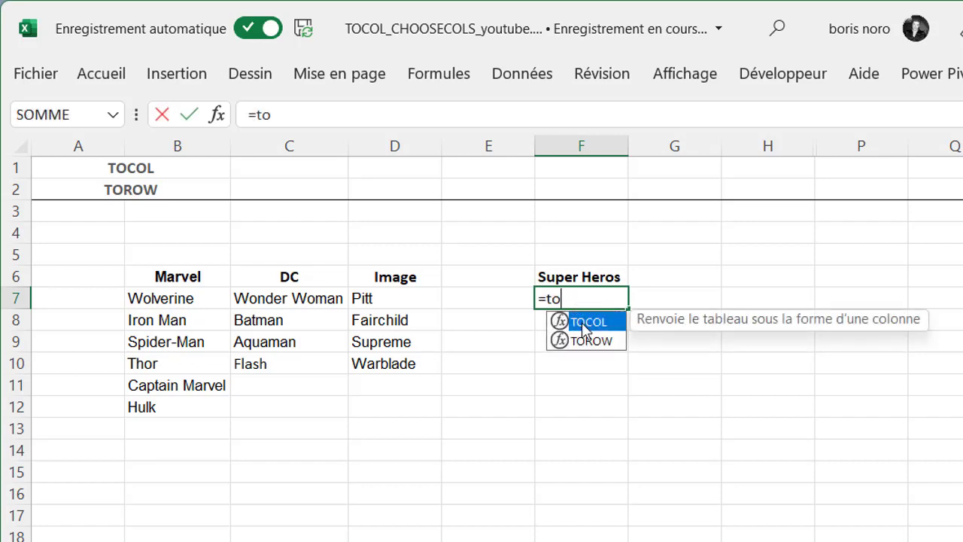
{"action": "key", "text": "Tab"}
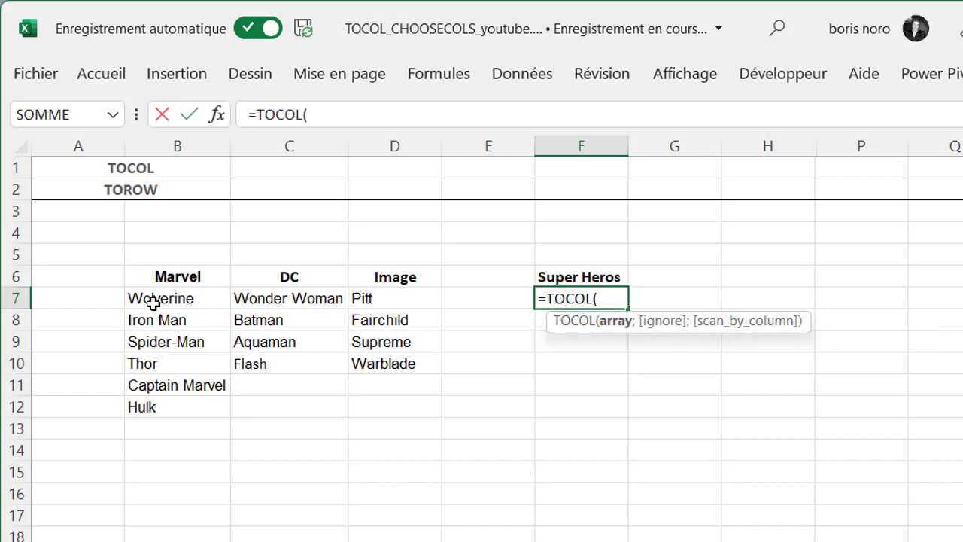
{"action": "left_click_drag", "start_coordinate": [160, 301], "coordinate": [272, 329]}
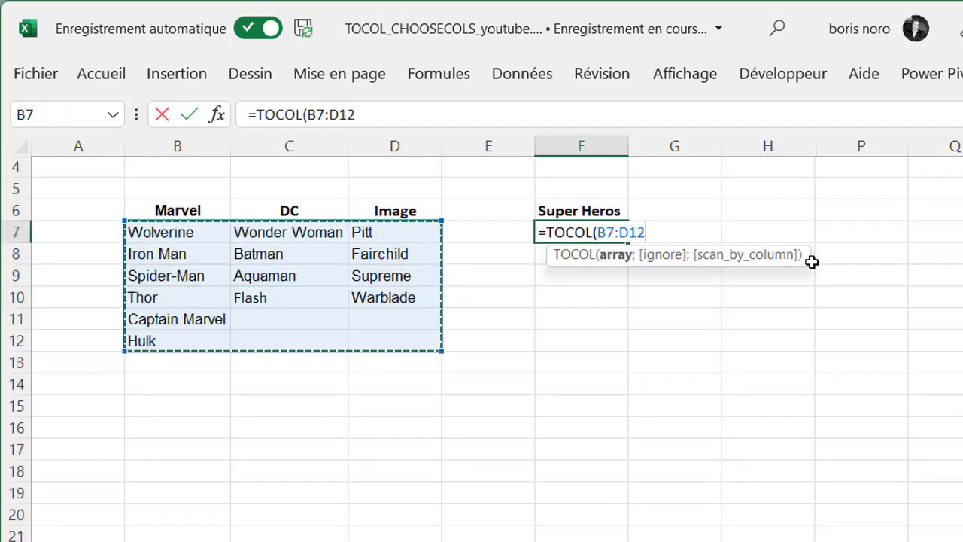
{"action": "key", "text": "Return"}
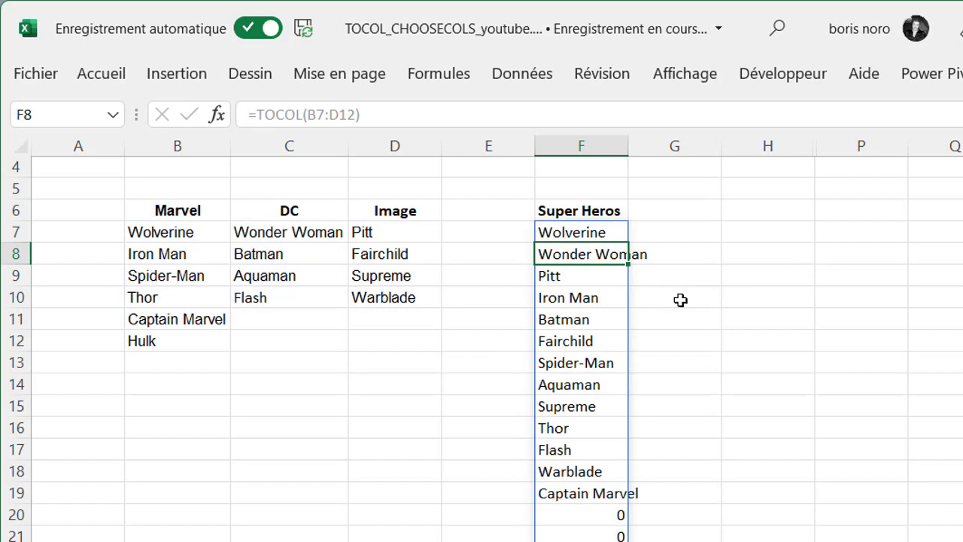
{"action": "left_click", "coordinate": [579, 231]}
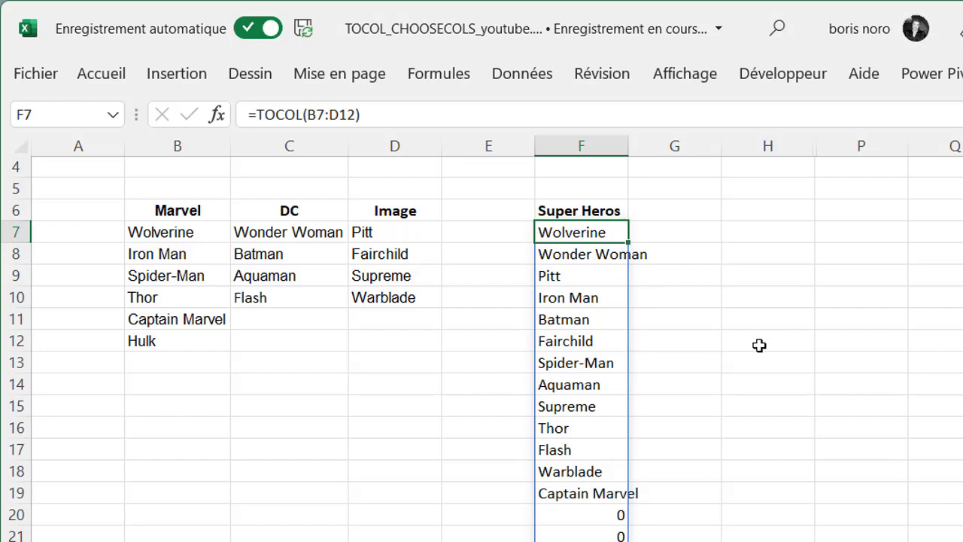
{"action": "scroll", "coordinate": [652, 361], "scroll_direction": "down", "scroll_amount": 1}
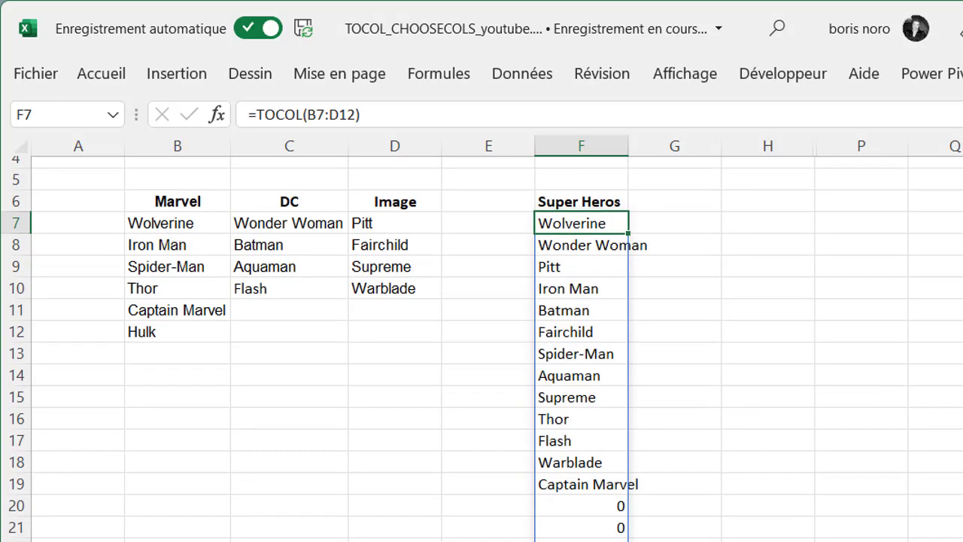
{"action": "scroll", "coordinate": [652, 361], "scroll_direction": "down", "scroll_amount": 1}
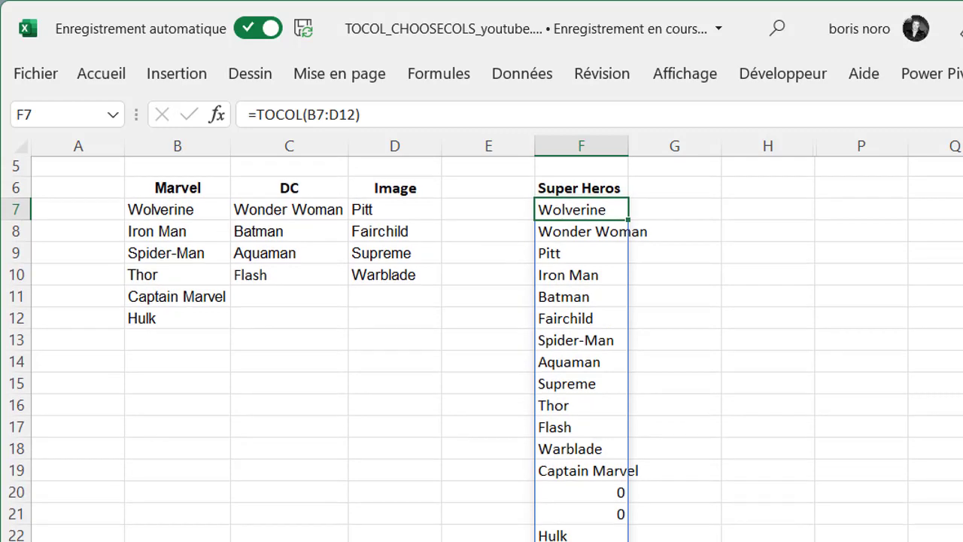
{"action": "scroll", "coordinate": [481, 351], "scroll_direction": "up", "scroll_amount": 1}
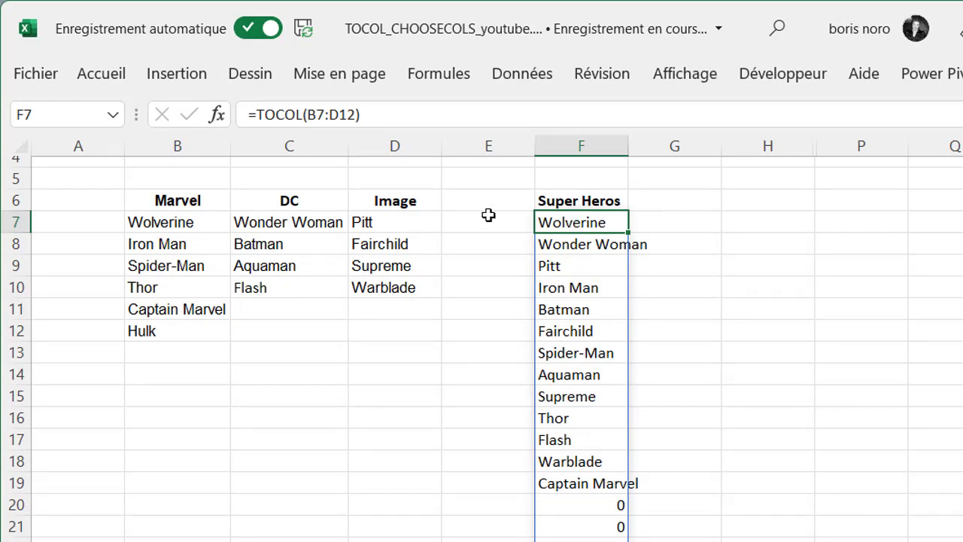
Change F7 to =TOCOL(B7:D12;3) so blanks and errors are skipped.
{"action": "key", "text": "F2"}
{"action": "key", "text": "BackSpace"}
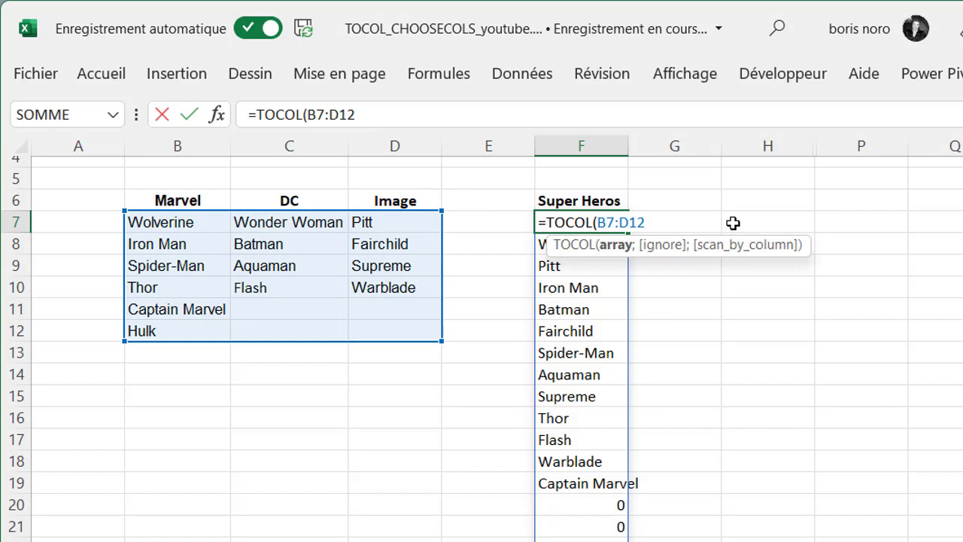
{"action": "type", "text": ";"}
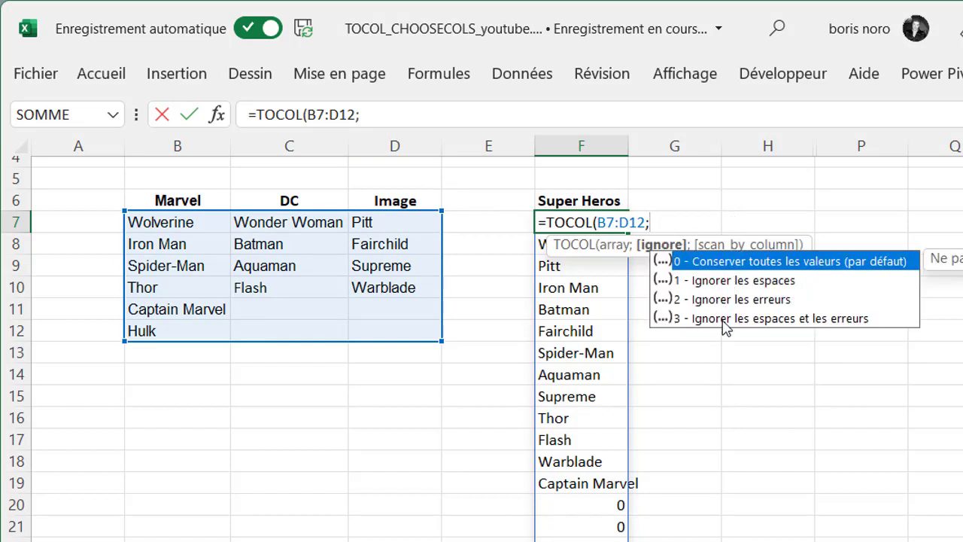
{"action": "double_click", "coordinate": [722, 320]}
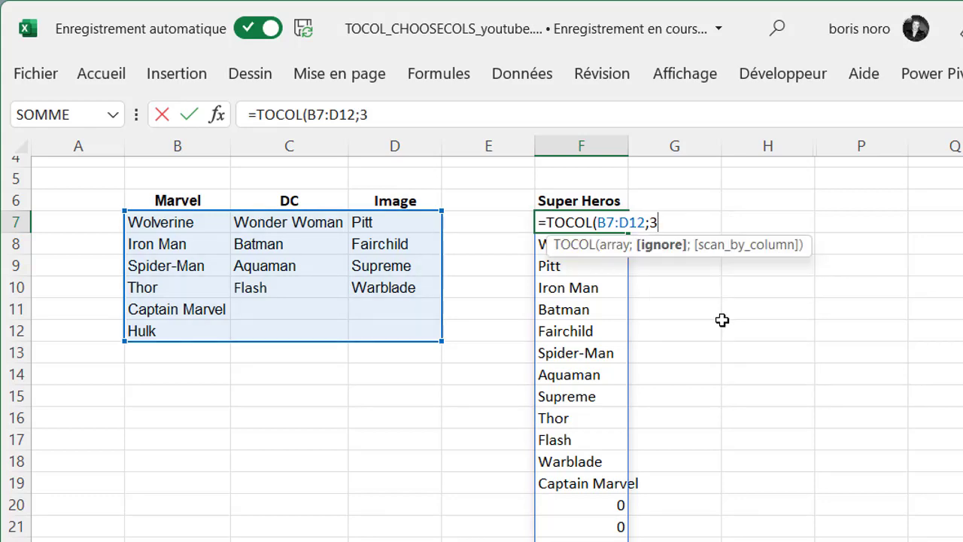
{"action": "type", "text": ")"}
{"action": "key", "text": "Return"}
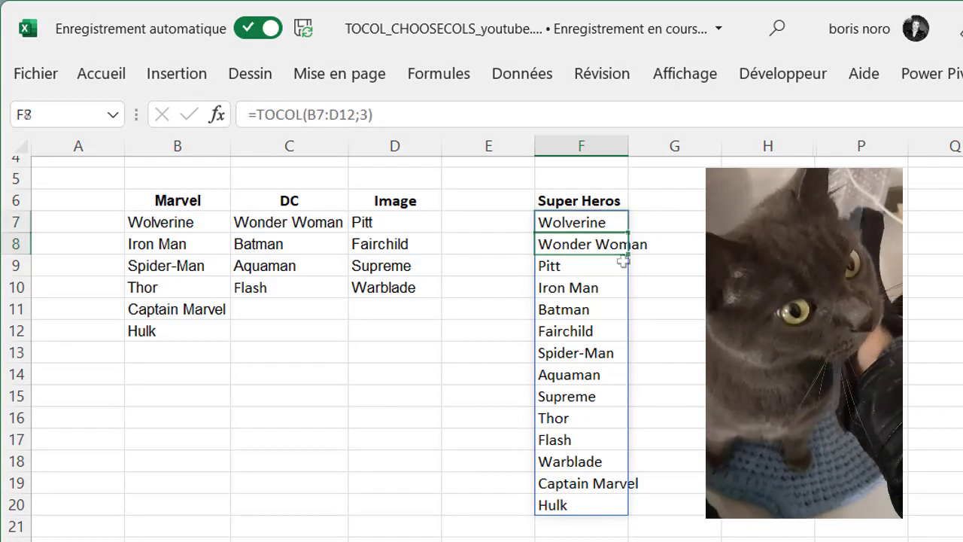
{"action": "left_click", "coordinate": [618, 222]}
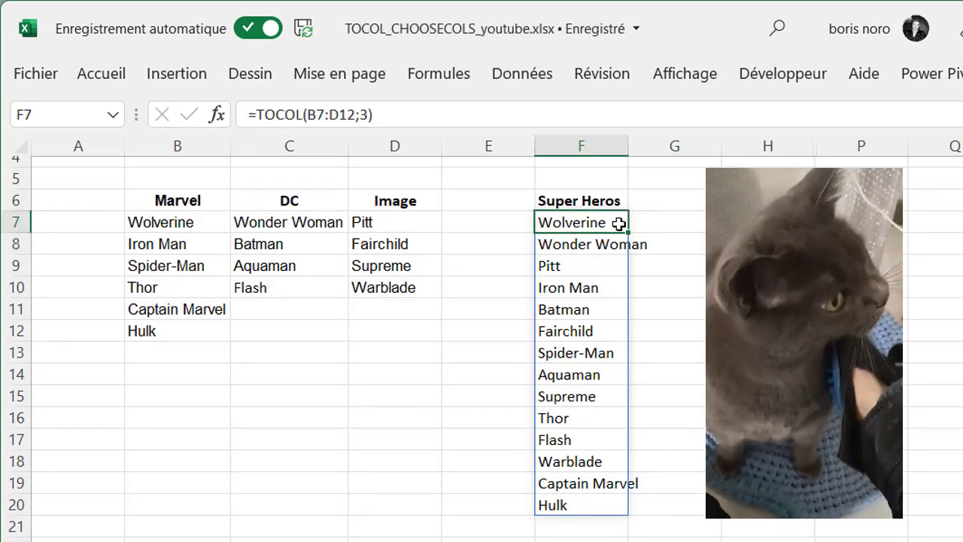
{"action": "double_click", "coordinate": [548, 221]}
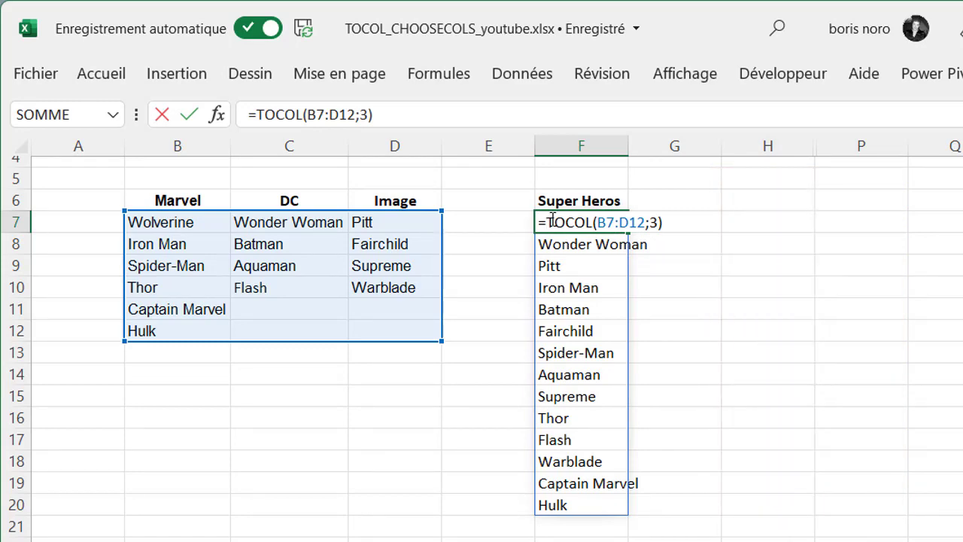
Wrap the F7 formula in TRIER, giving =TRIER(TOCOL(B7:D12;3)).
{"action": "type", "text": "TRIER("}
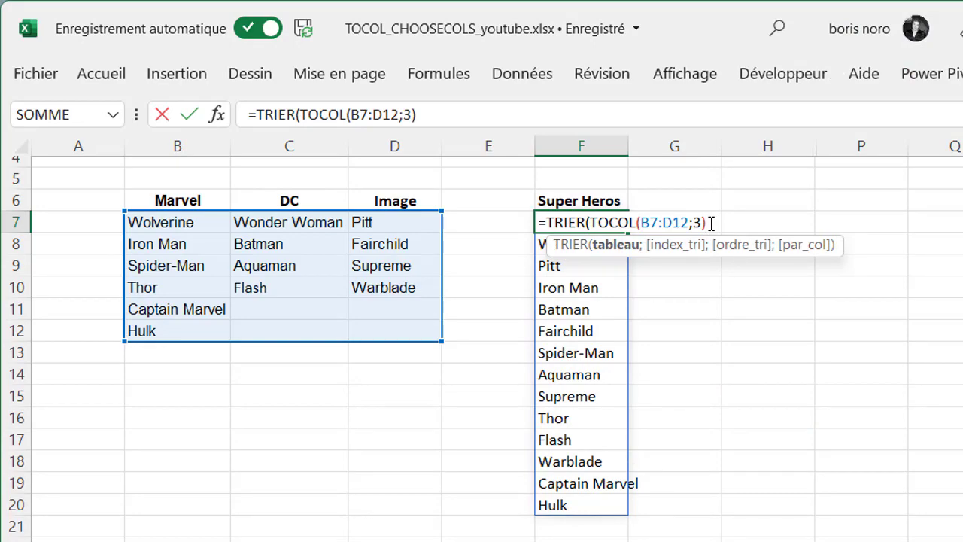
{"action": "type", "text": ")"}
{"action": "key", "text": "Return"}
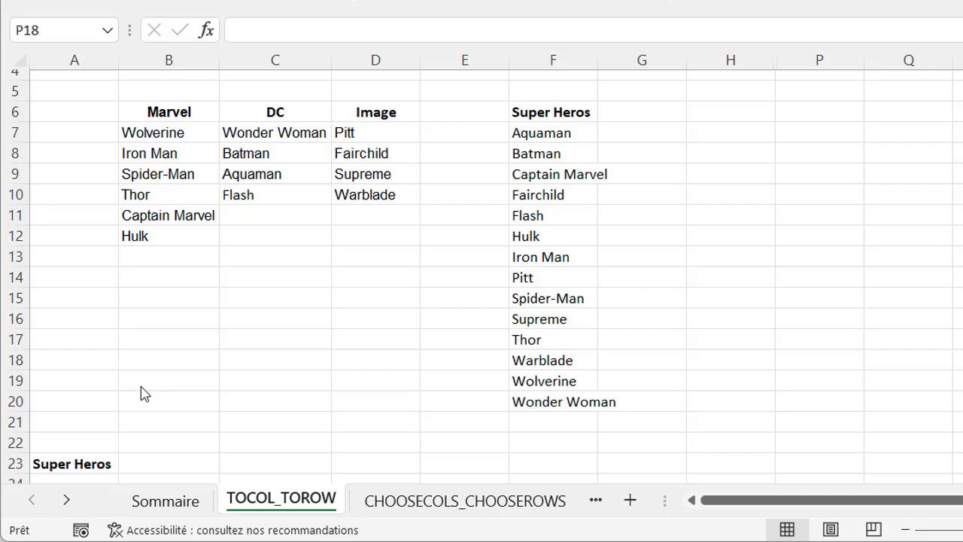
Enter =TOROW(B7:D12;3) in B23 to spread all hero names across row 23.
{"action": "left_click", "coordinate": [169, 462]}
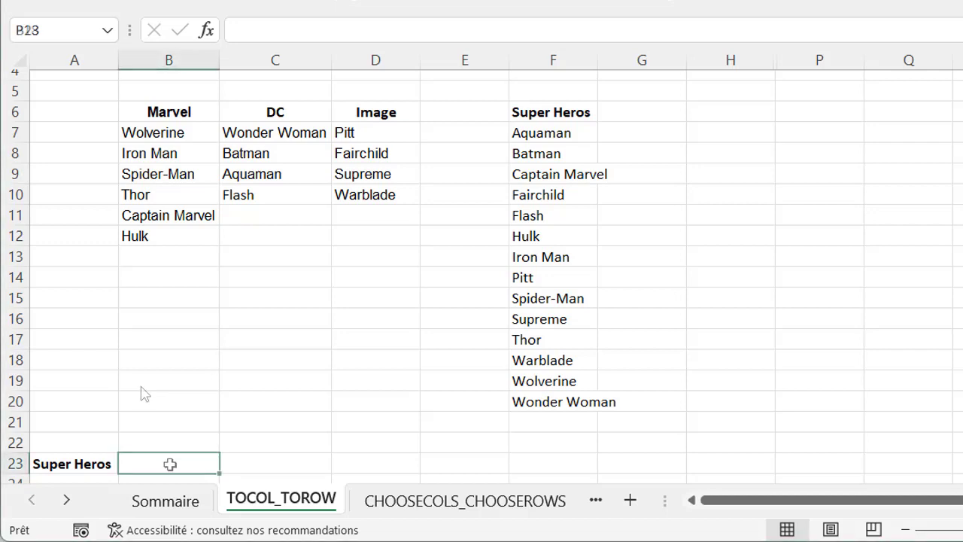
{"action": "type", "text": "=to"}
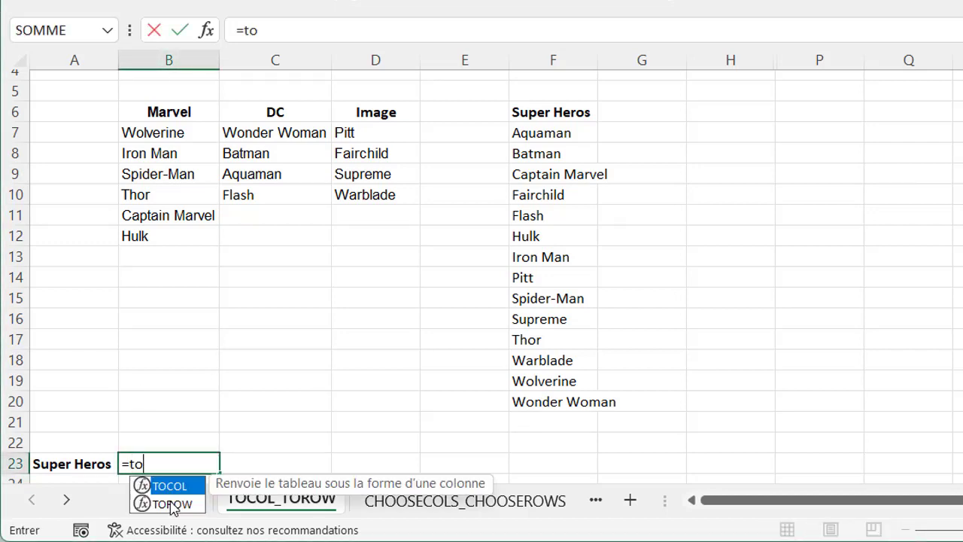
{"action": "left_click", "coordinate": [171, 499]}
{"action": "double_click", "coordinate": [171, 499]}
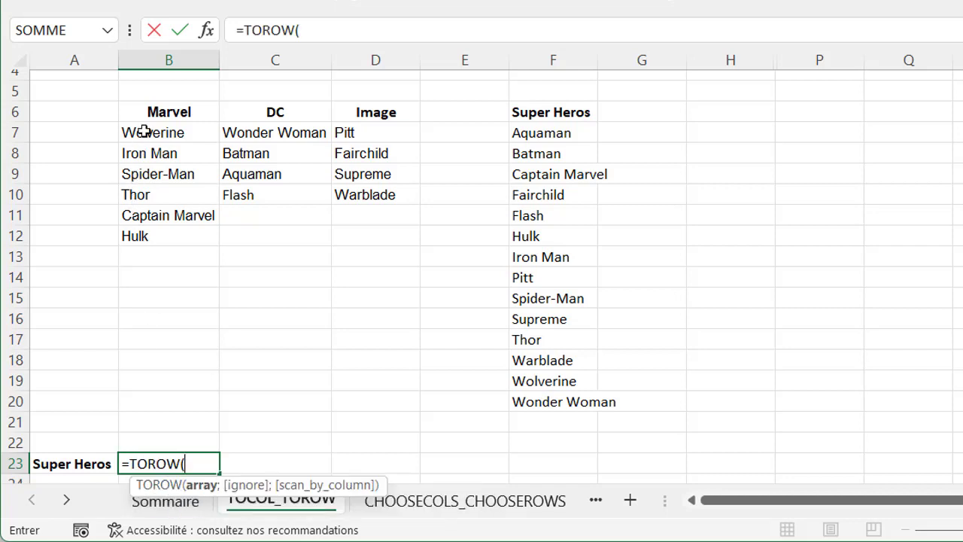
{"action": "left_click_drag", "start_coordinate": [142, 131], "coordinate": [352, 235]}
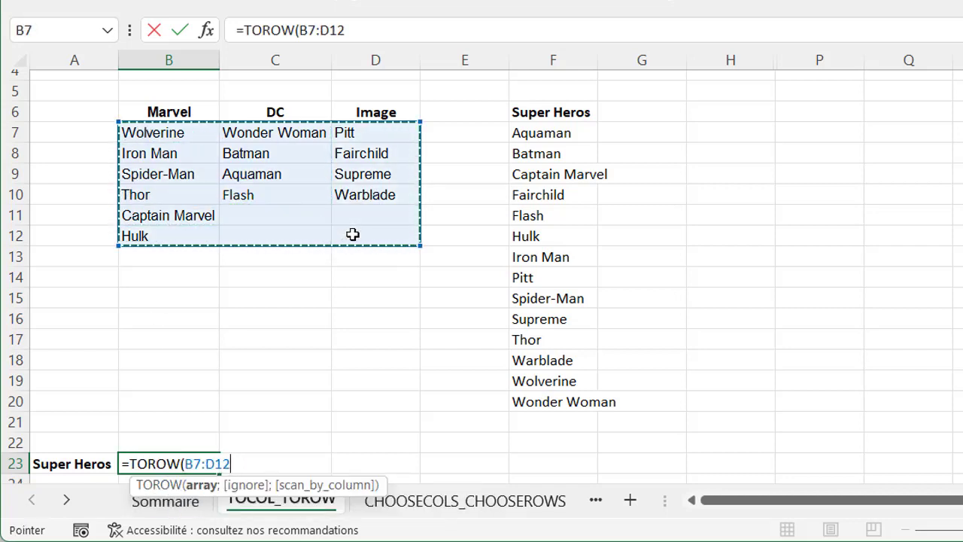
{"action": "type", "text": ";"}
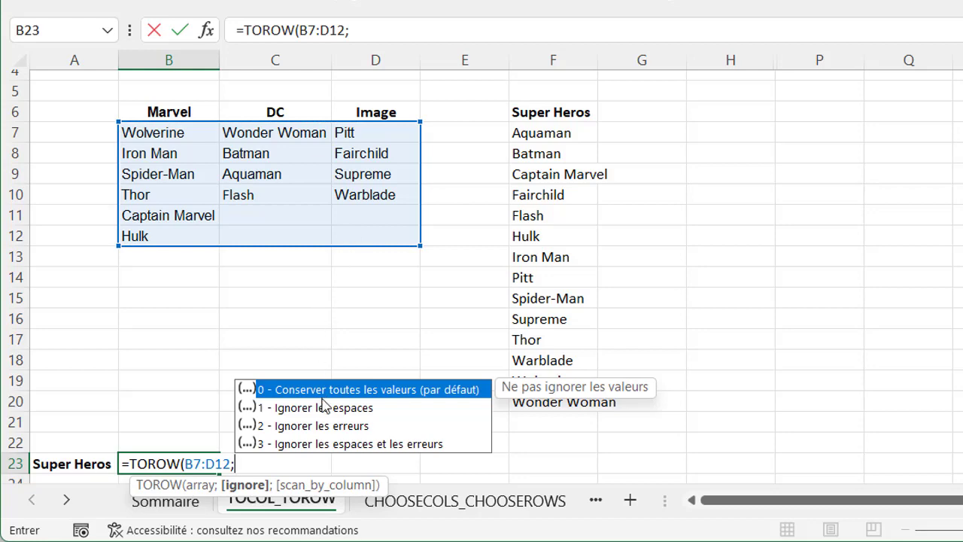
{"action": "double_click", "coordinate": [335, 443]}
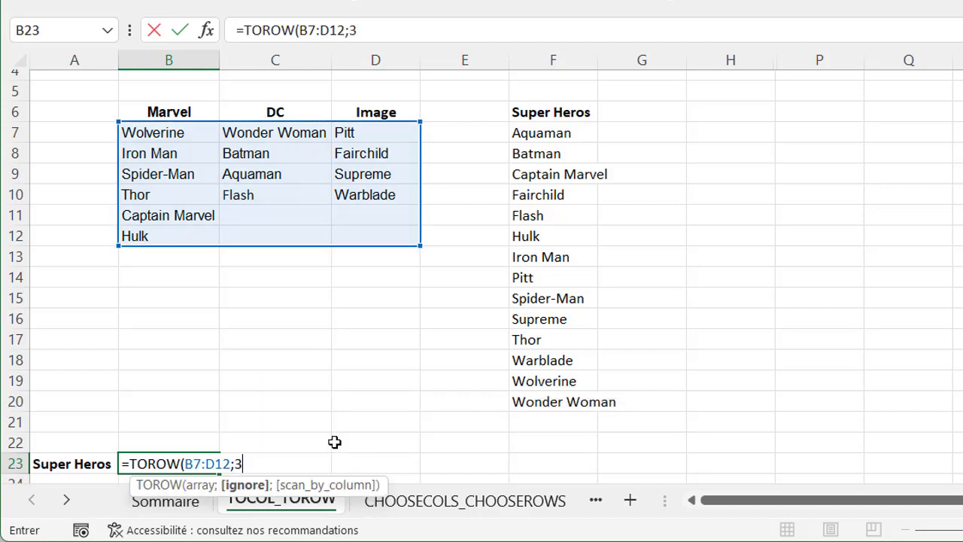
{"action": "type", "text": ")"}
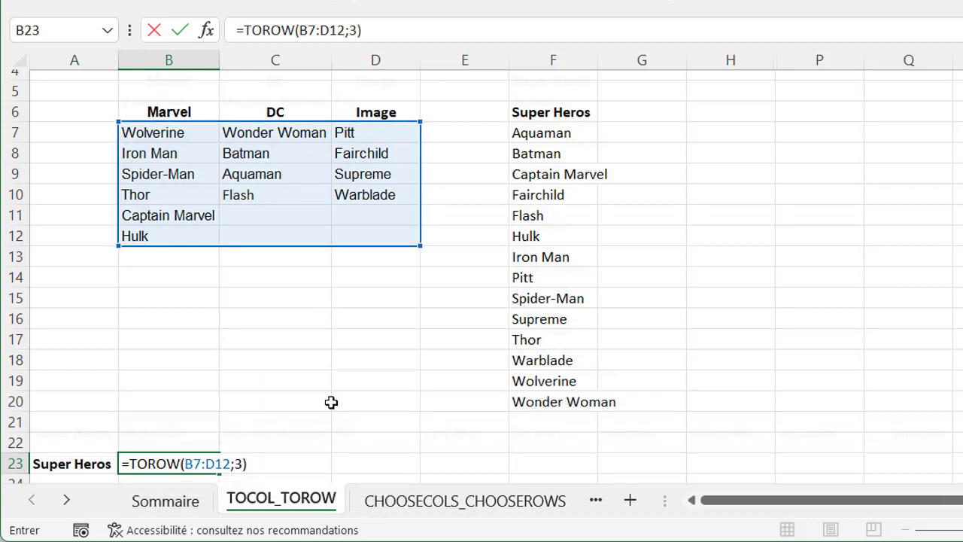
{"action": "key", "text": "Return"}
{"action": "key", "text": "Up"}
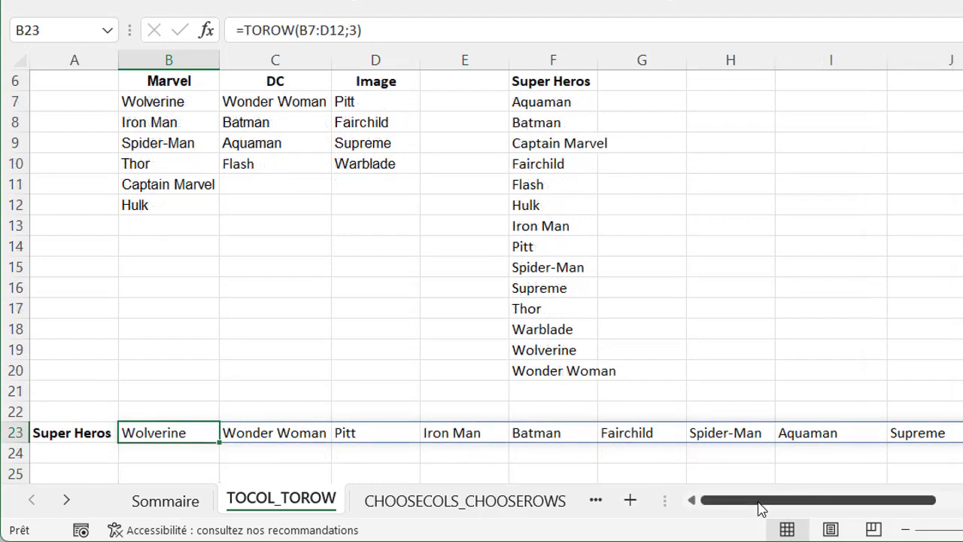
{"action": "left_click_drag", "start_coordinate": [760, 508], "coordinate": [823, 509]}
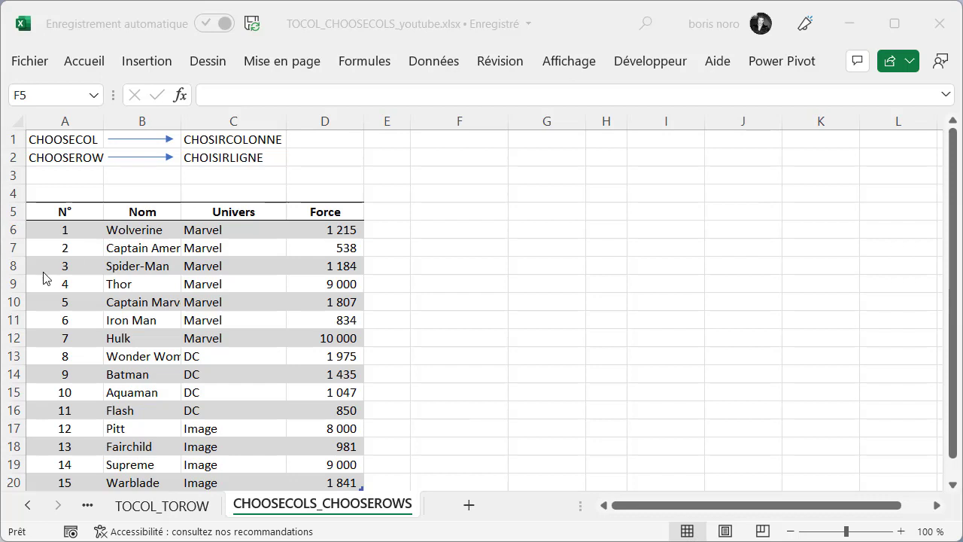
Enter =CHOOSECOLS(Force_Hero;1;4) in F6 to list each hero's N° and Force.
{"action": "left_click", "coordinate": [461, 212]}
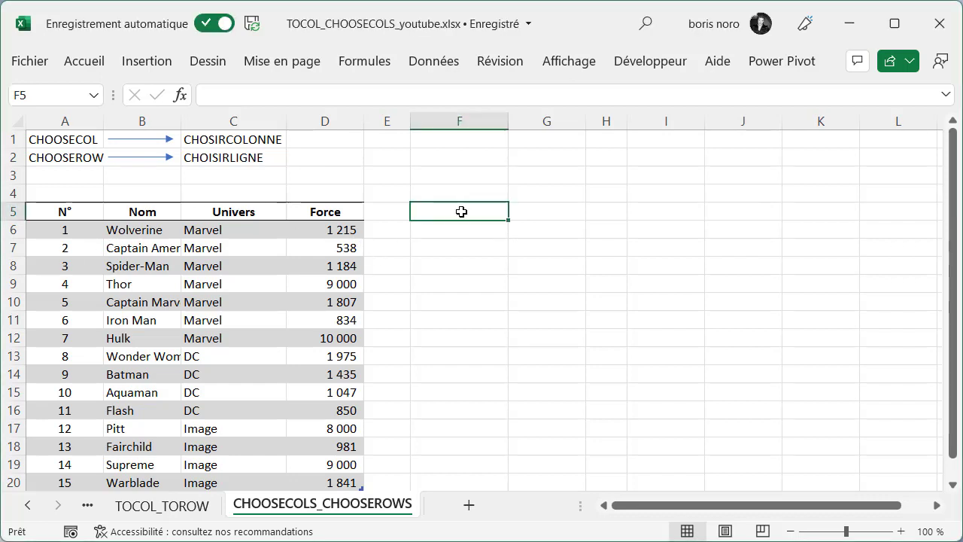
{"action": "left_click", "coordinate": [497, 229]}
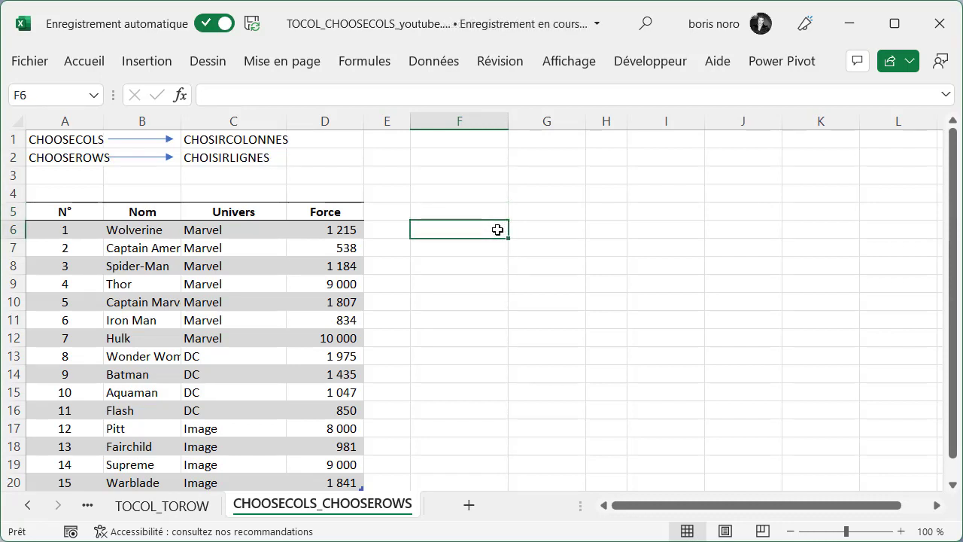
{"action": "type", "text": "=CHOOSECOLS("}
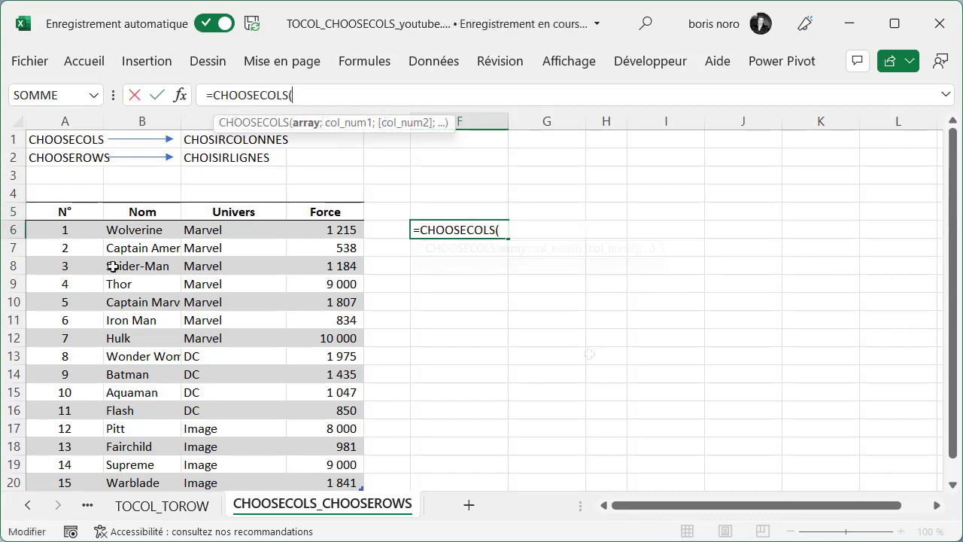
{"action": "left_click_drag", "start_coordinate": [65, 228], "coordinate": [339, 481]}
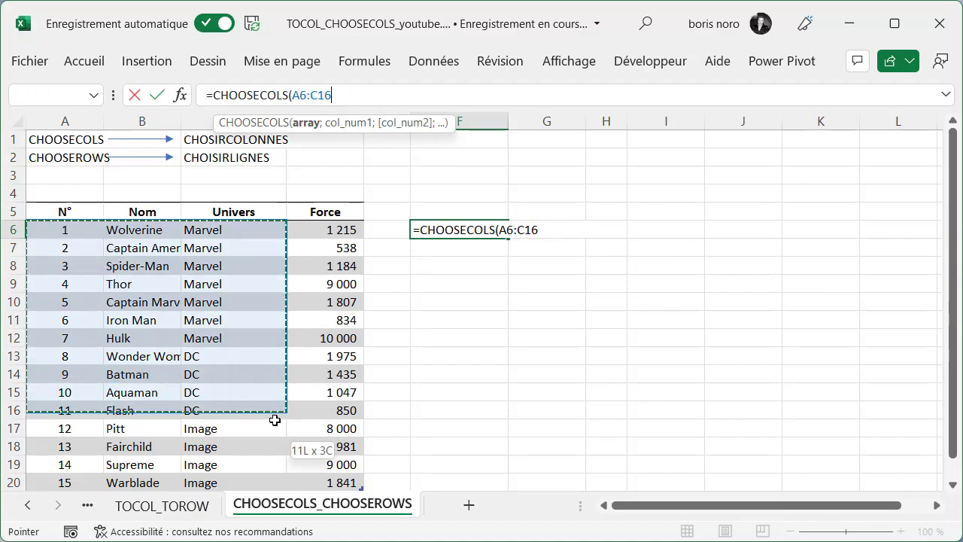
{"action": "type", "text": ";"}
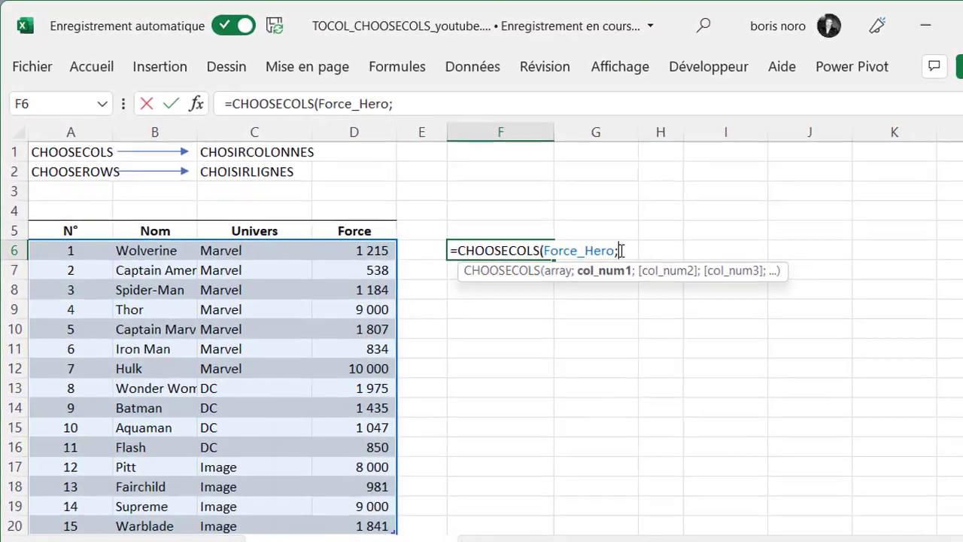
{"action": "type", "text": "1;"}
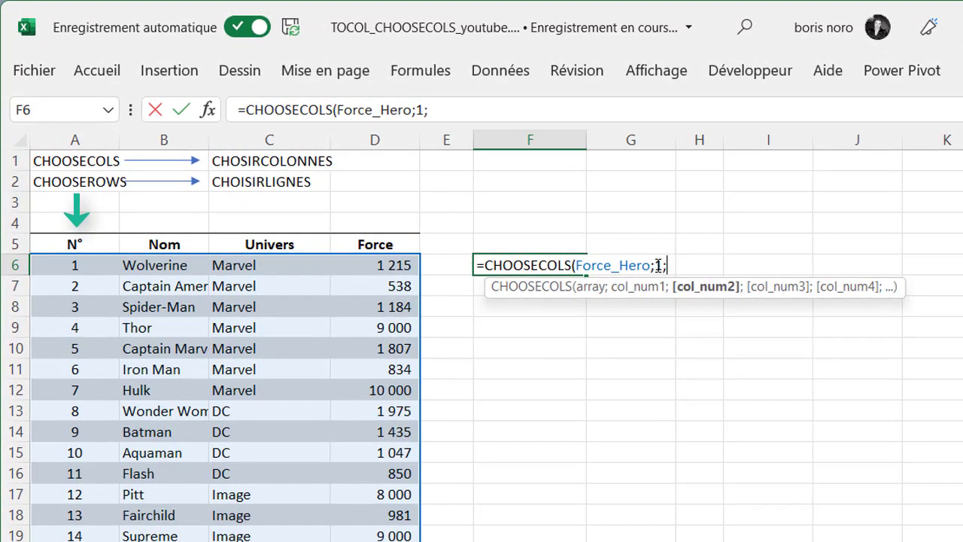
{"action": "type", "text": "4"}
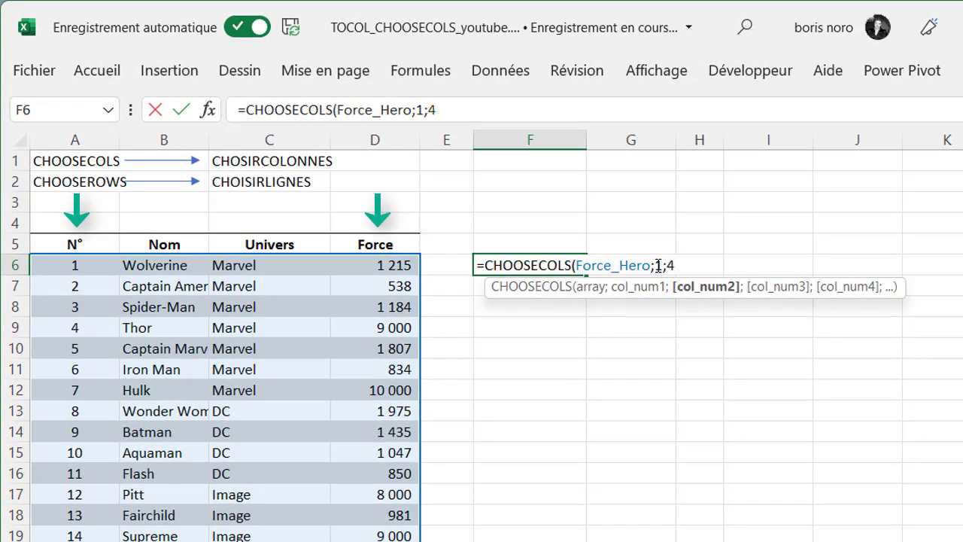
{"action": "key", "text": "Return"}
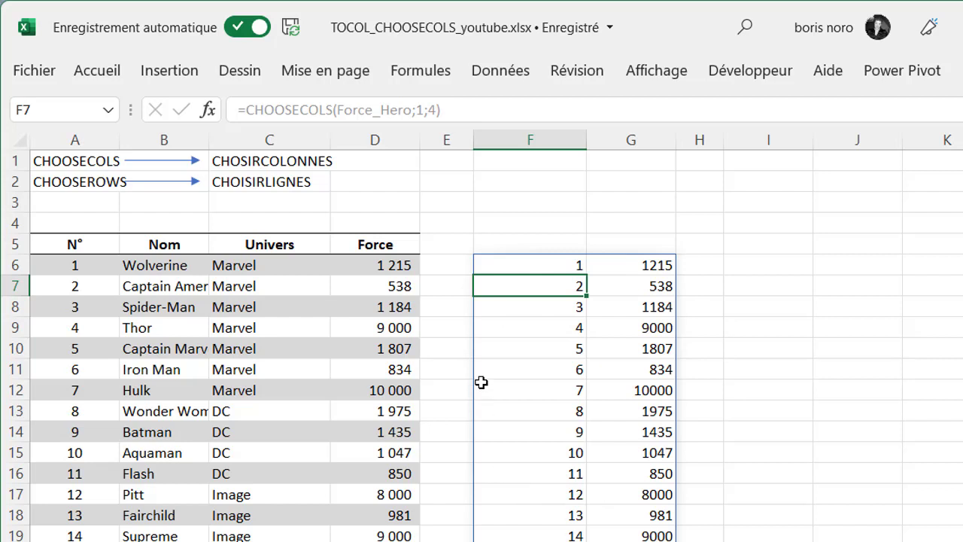
{"action": "left_click", "coordinate": [515, 266]}
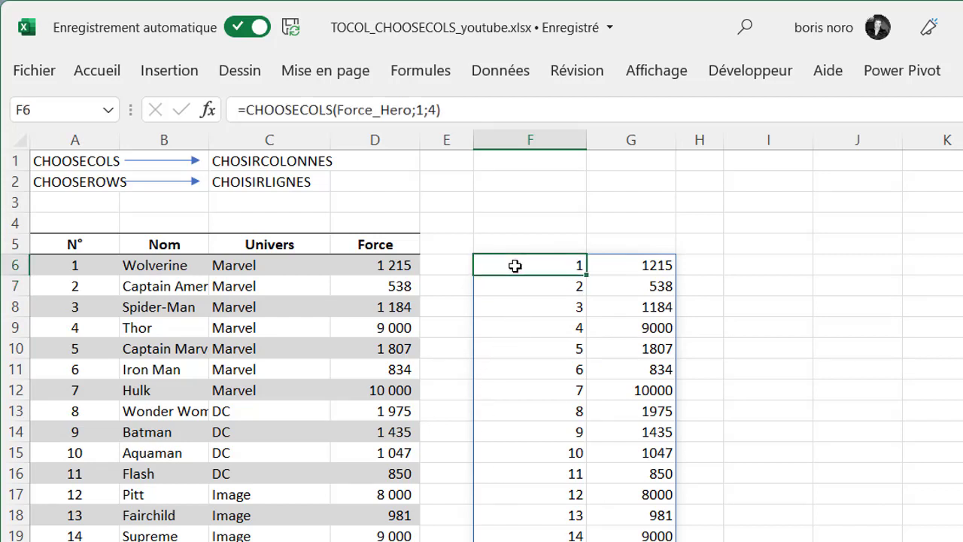
Wrap the F6 formula in FILTRE with the condition Force_Hero[Force]>5000.
{"action": "left_click", "coordinate": [248, 110]}
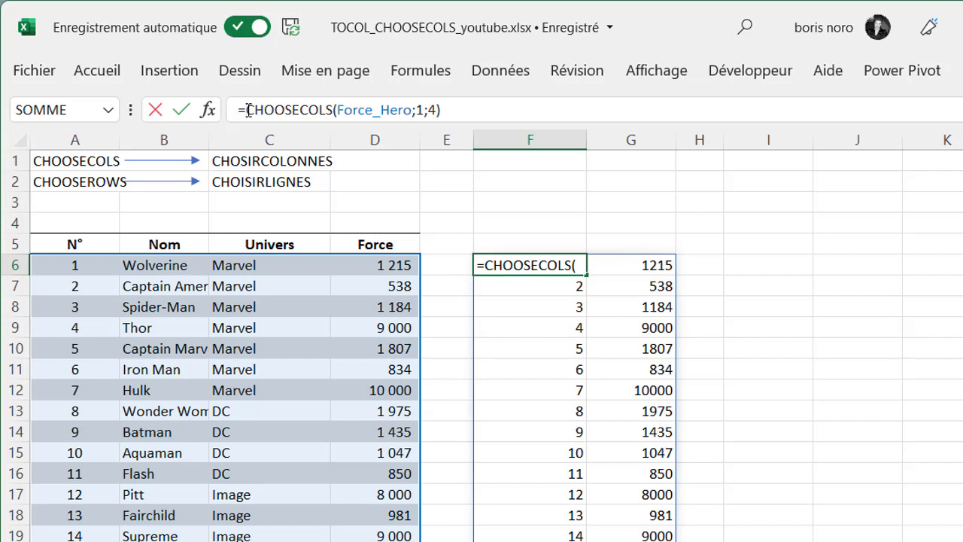
{"action": "type", "text": "FILTRE("}
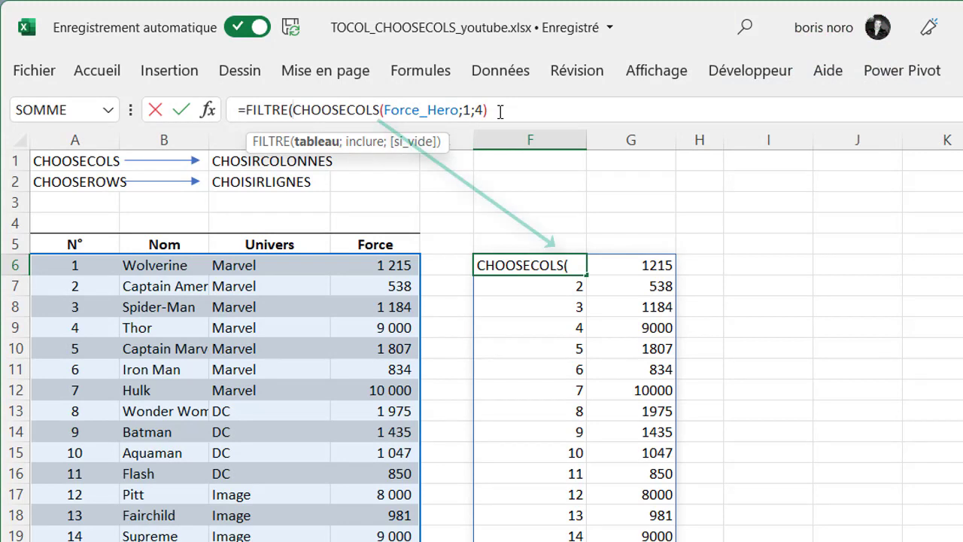
{"action": "left_click", "coordinate": [500, 111]}
{"action": "type", "text": ";"}
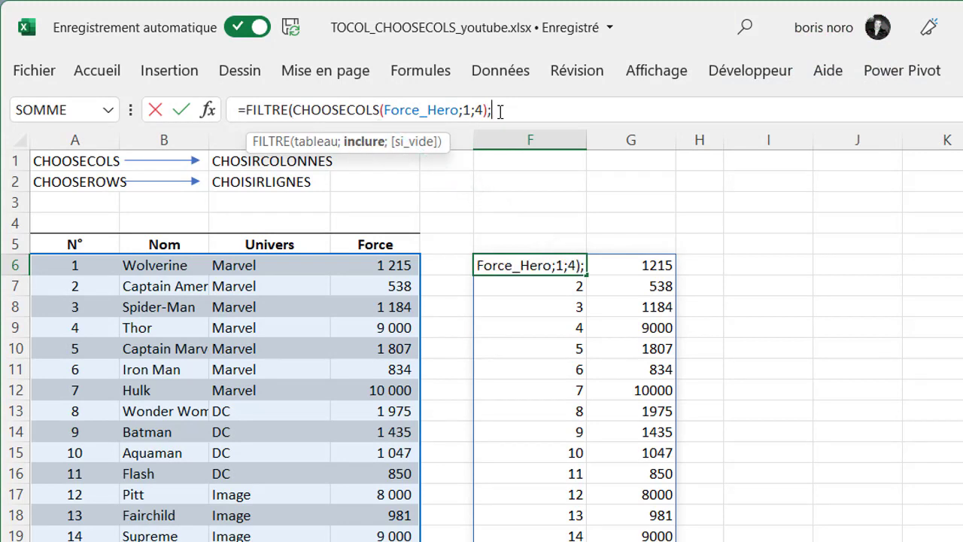
{"action": "left_click", "coordinate": [381, 232]}
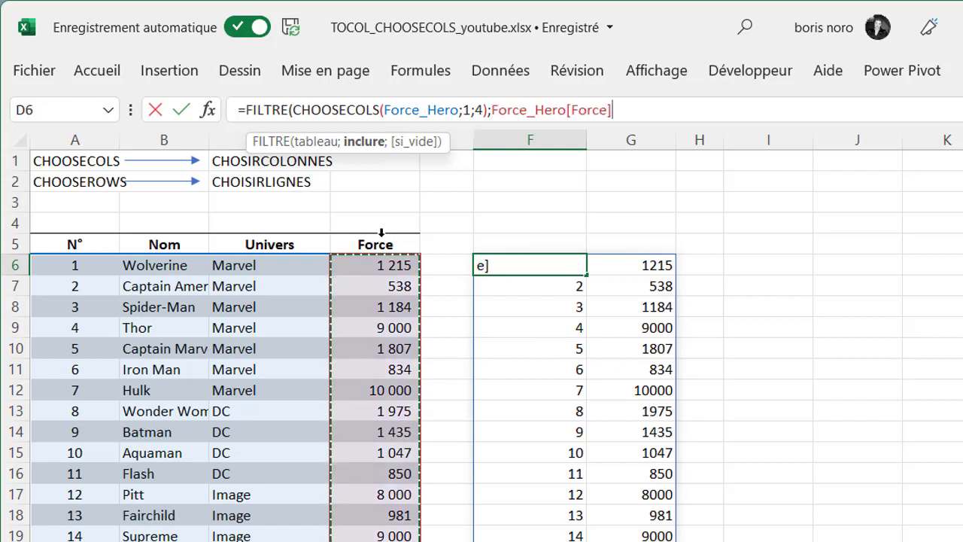
{"action": "type", "text": ">5000)"}
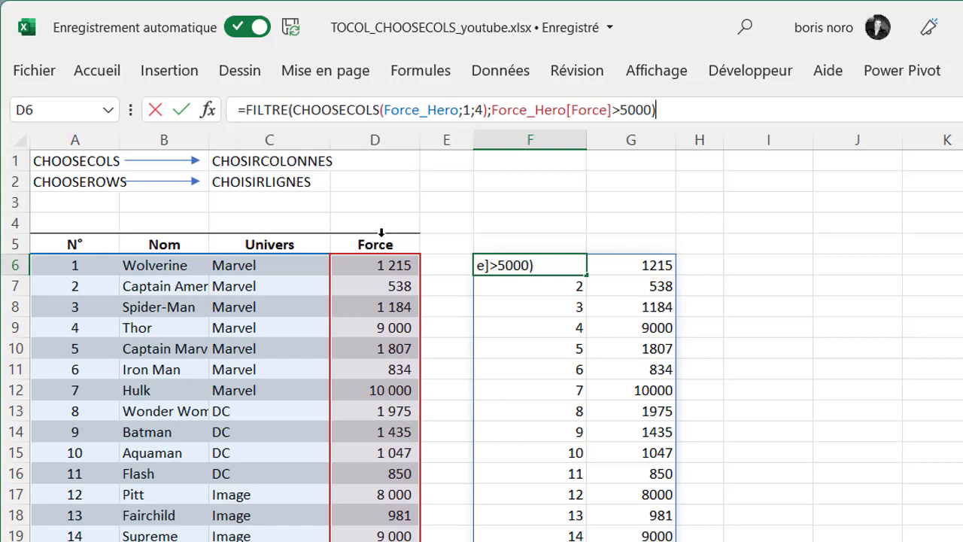
{"action": "key", "text": "Return"}
{"action": "key", "text": "Up"}
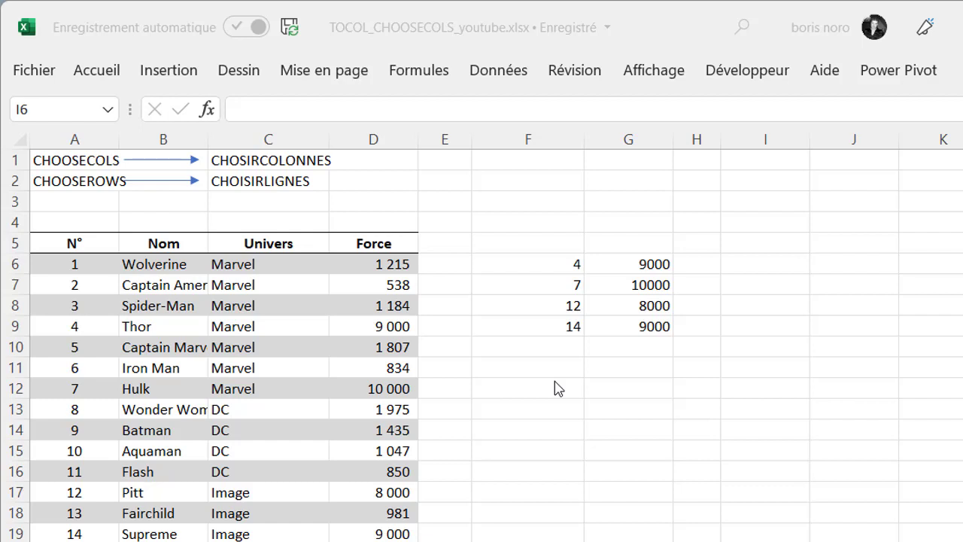
Enter =CHOOSEROWS(Force_Hero;4;7;12;14) in I6 to return Thor, Hulk, Pitt and Supreme.
{"action": "left_click", "coordinate": [793, 263]}
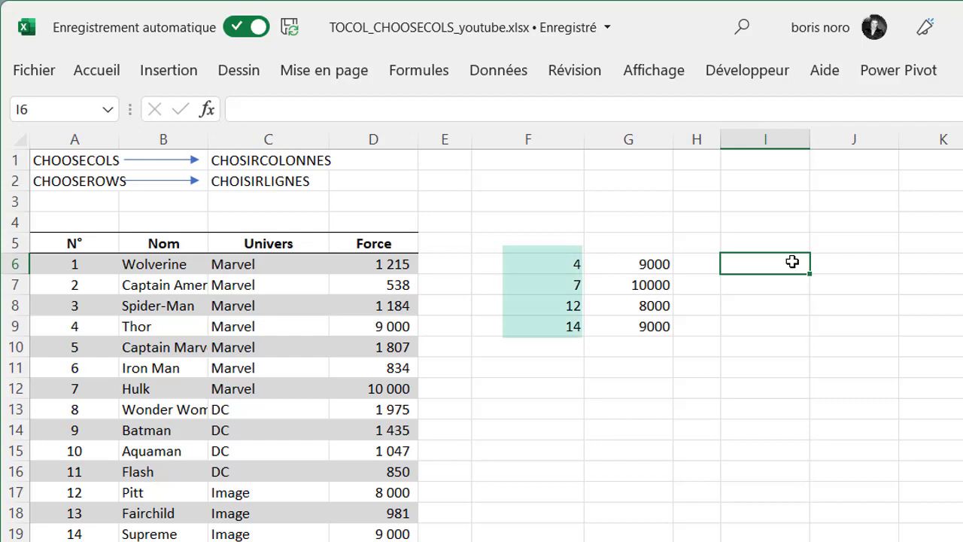
{"action": "type", "text": "=chooser"}
{"action": "key", "text": "Tab"}
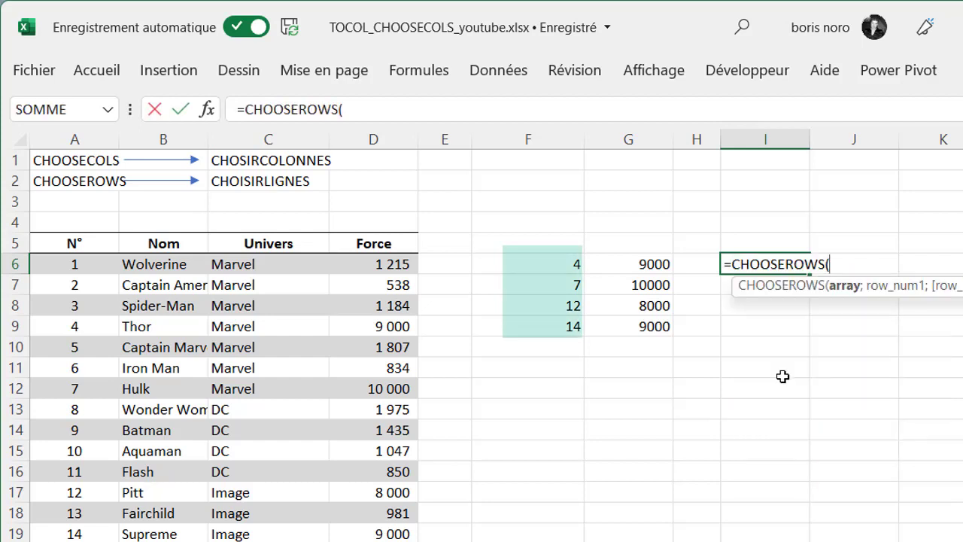
{"action": "type", "text": "fo"}
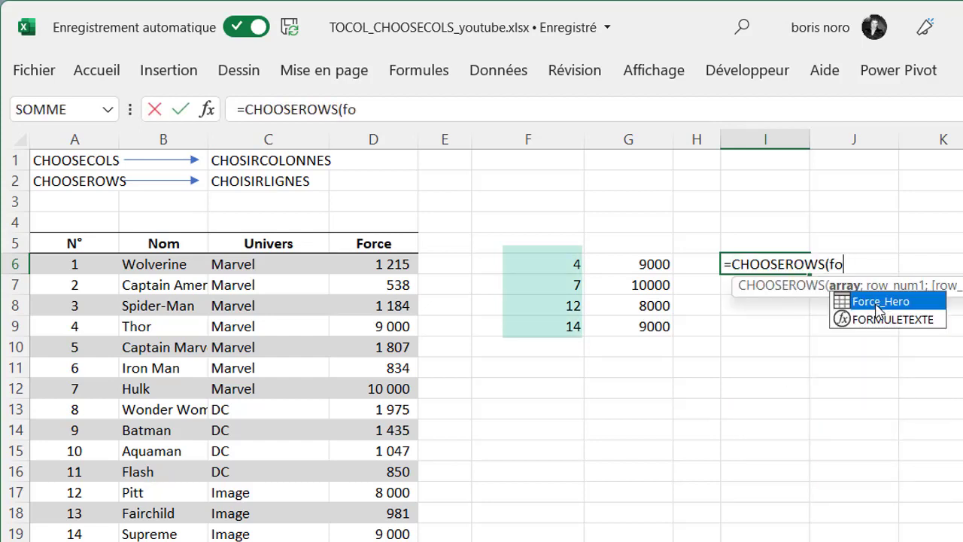
{"action": "double_click", "coordinate": [877, 305]}
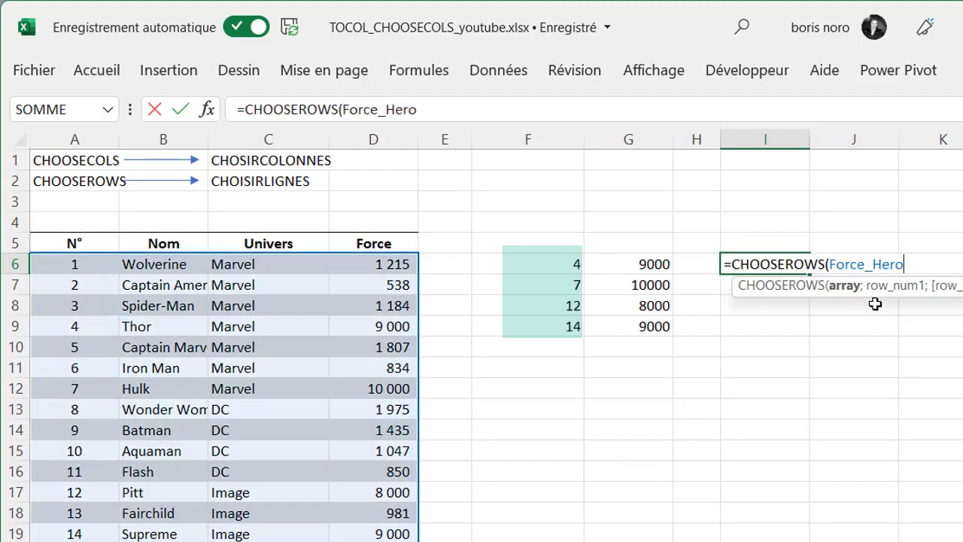
{"action": "type", "text": ";4;7"}
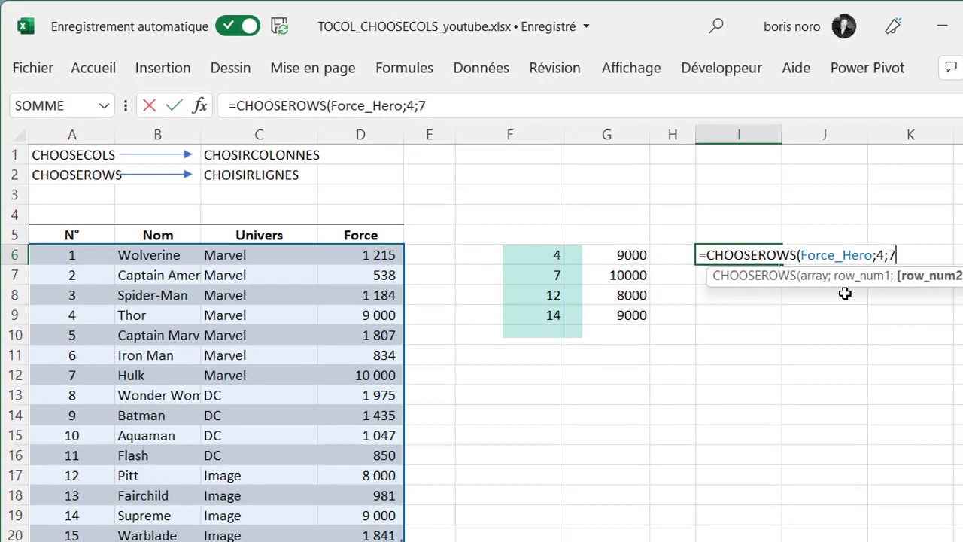
{"action": "type", "text": ";12;"}
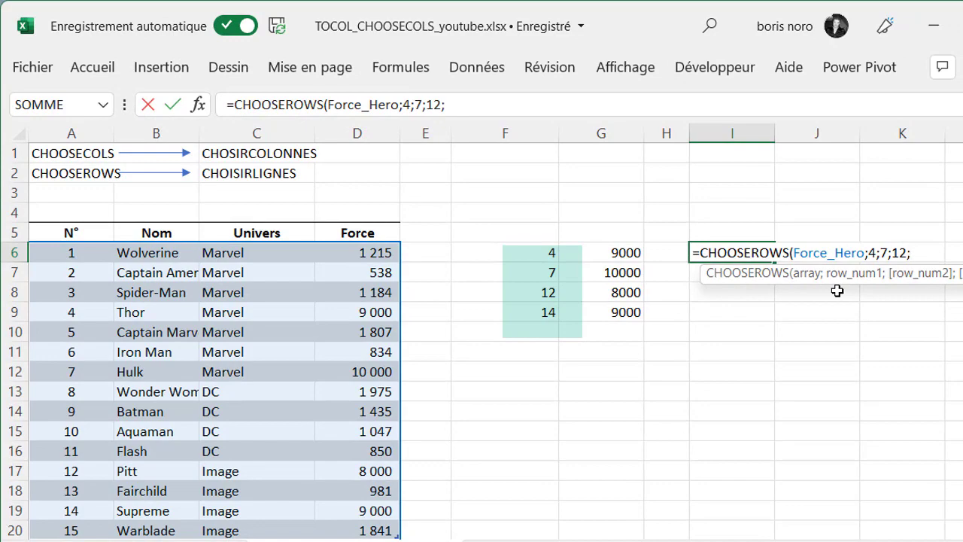
{"action": "type", "text": "14)"}
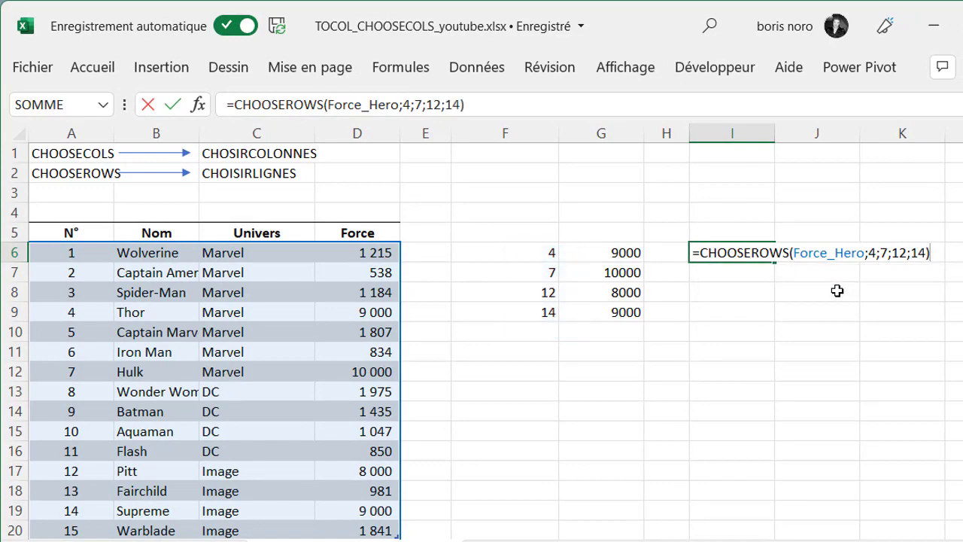
{"action": "key", "text": "Return"}
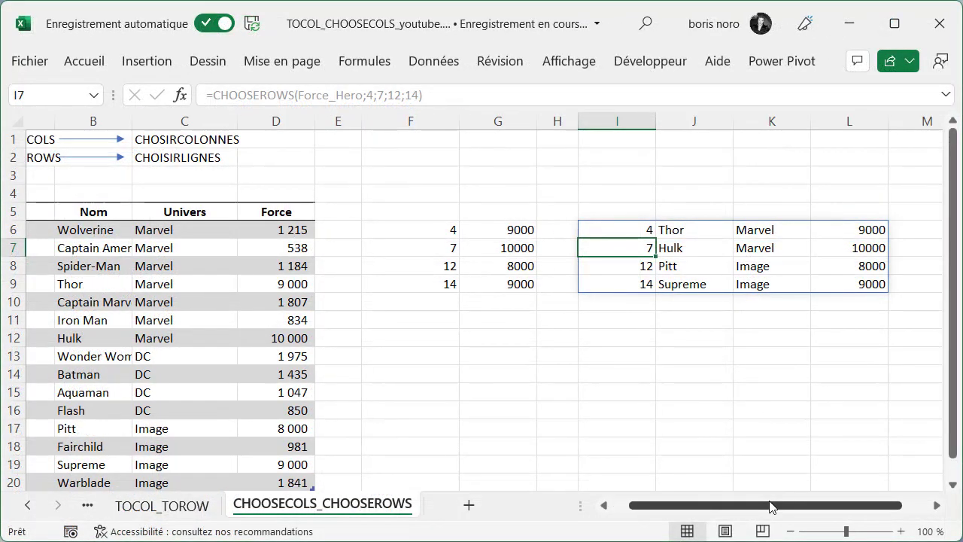